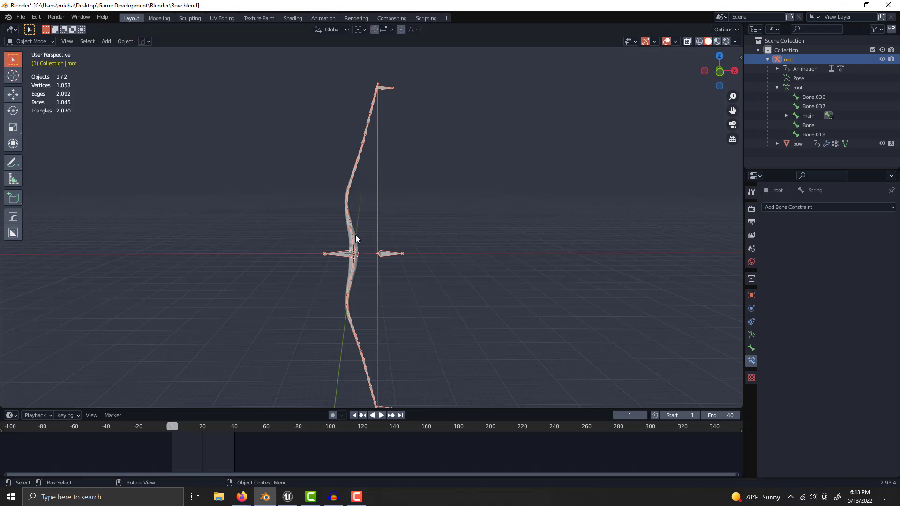
- Switch Blender to the Animation workspace and set the Dope Sheet to Action Editor mode
left_click(325, 19)
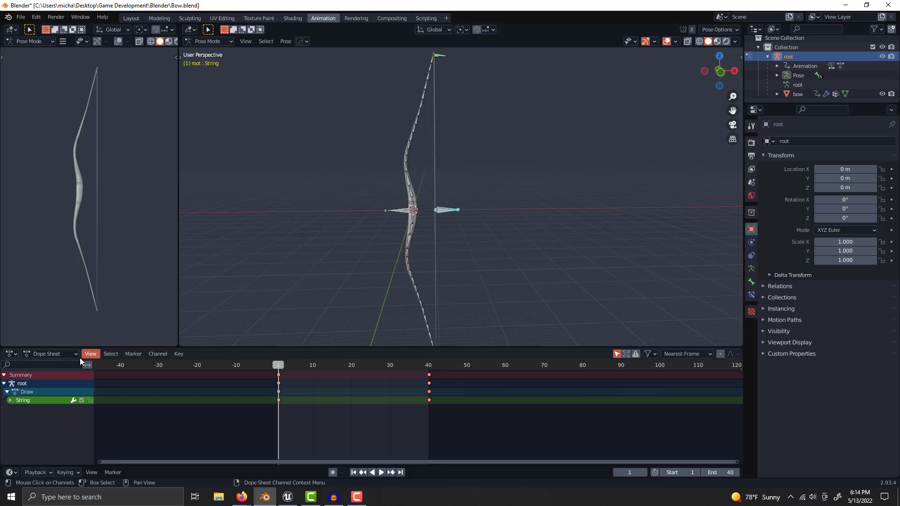
left_click(59, 354)
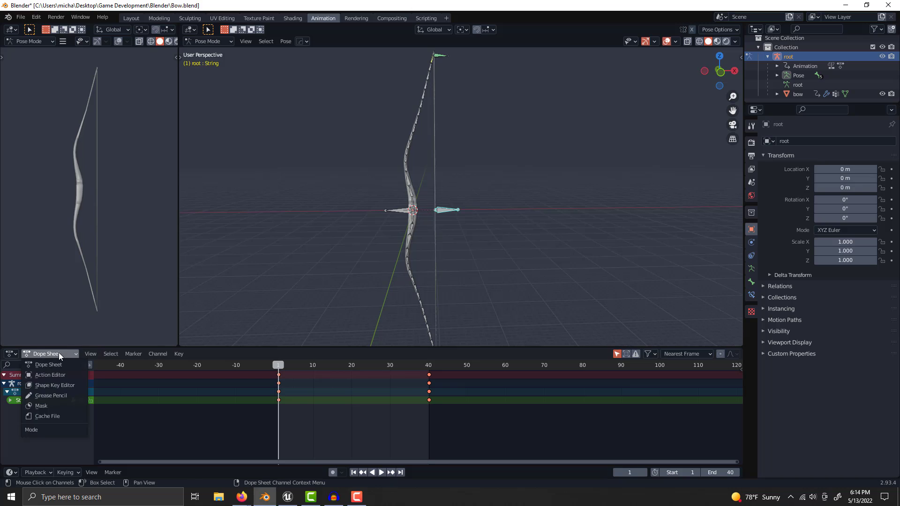
left_click(49, 375)
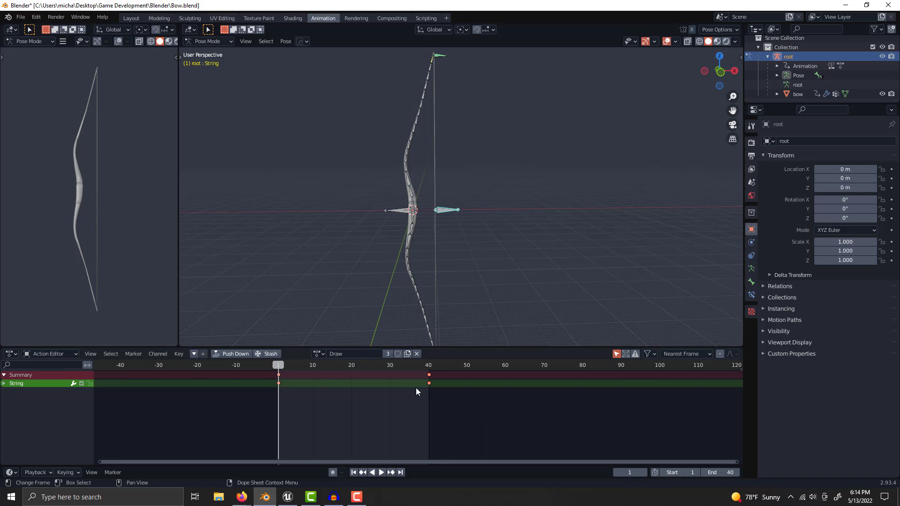
left_click(322, 354)
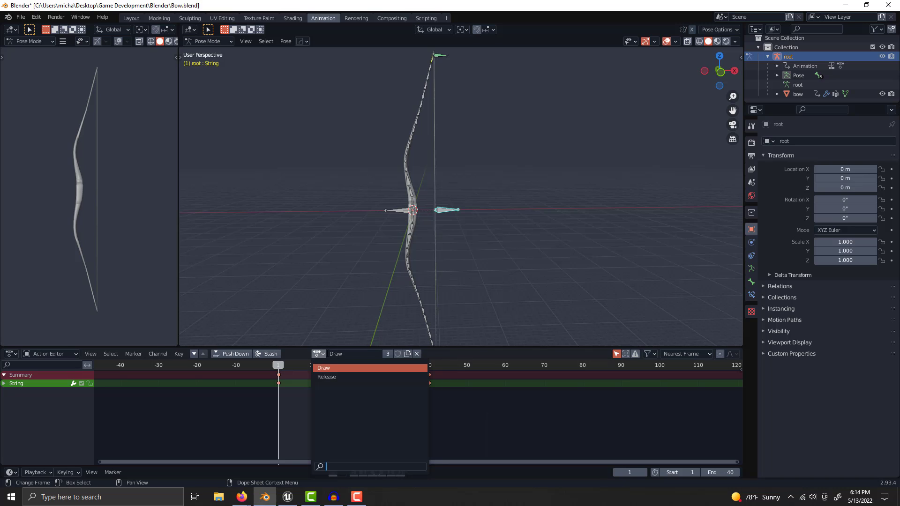
left_click(331, 378)
left_click(324, 354)
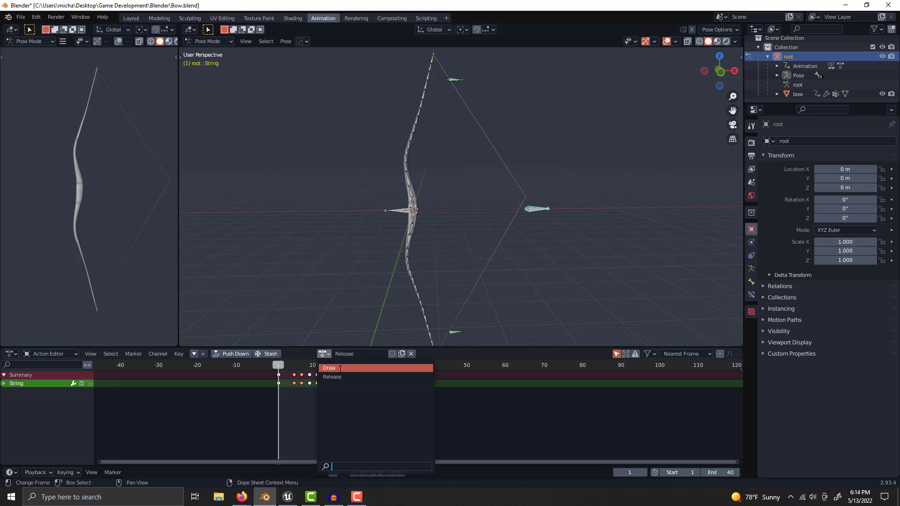
left_click(340, 368)
left_click(277, 367)
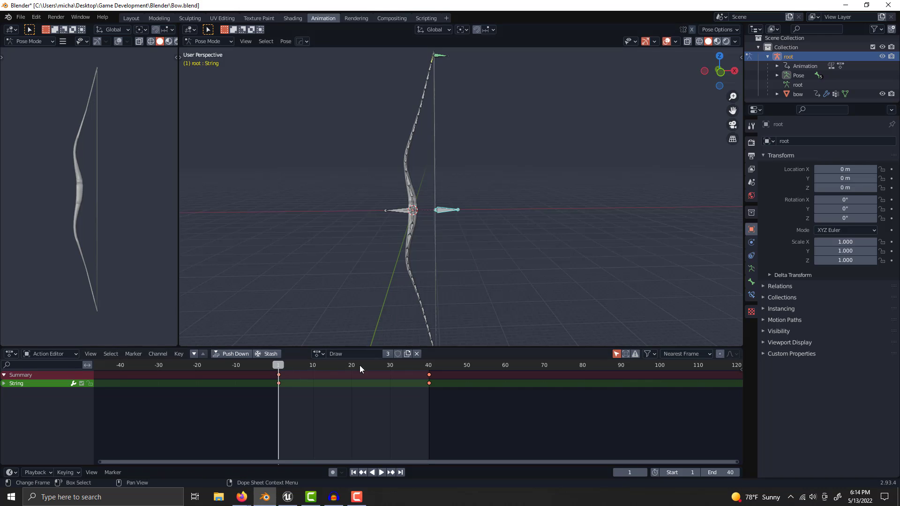
left_click(131, 18)
left_click(322, 17)
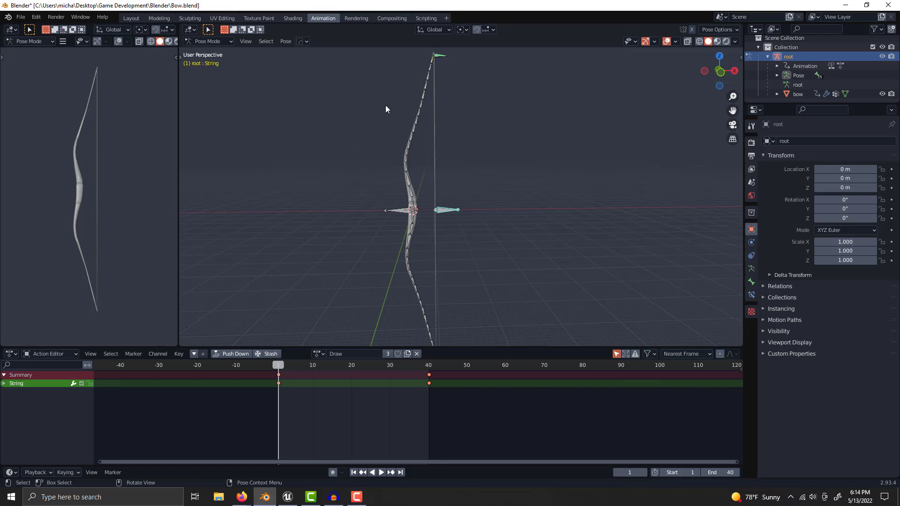
- Start an FBX export to WoodenBow.fbx and expand the Geometry and Armature option sections
left_click(22, 17)
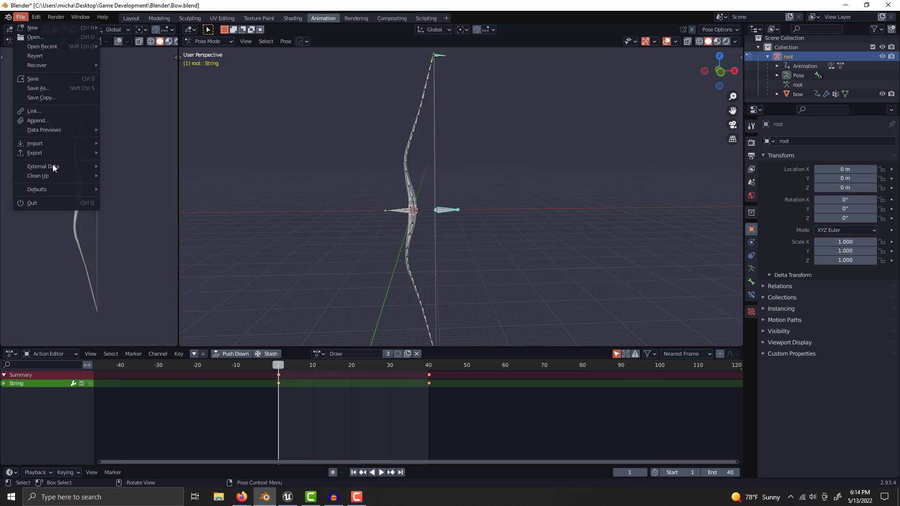
mouse_move(34, 152)
left_click(141, 229)
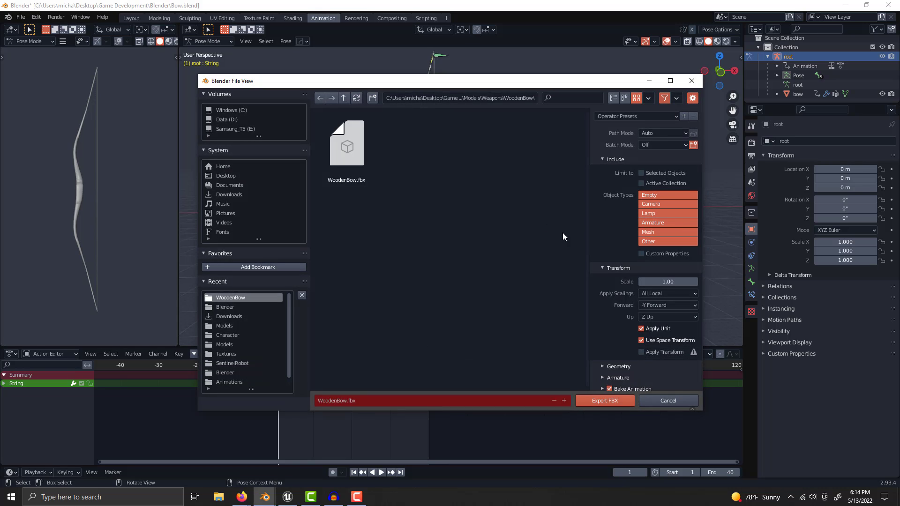
scroll(605, 233, "down", 1)
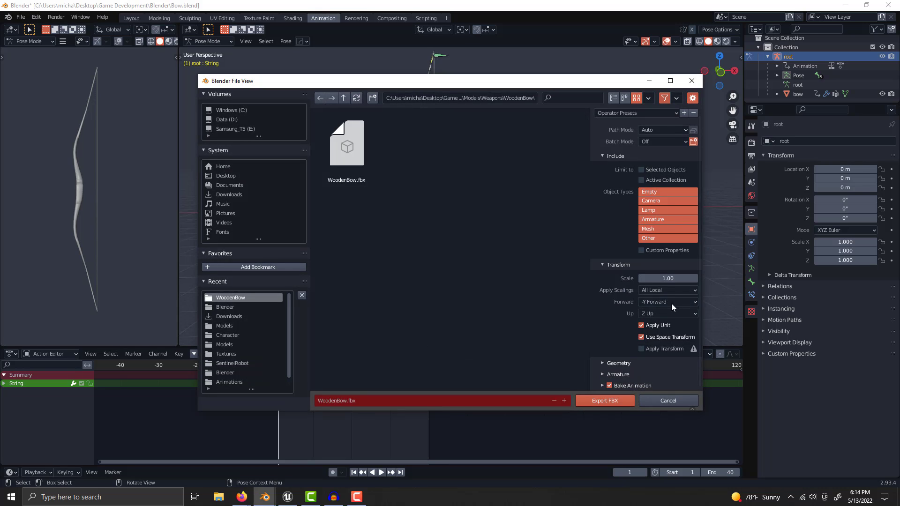
left_click(612, 359)
scroll(608, 304, "down", 3)
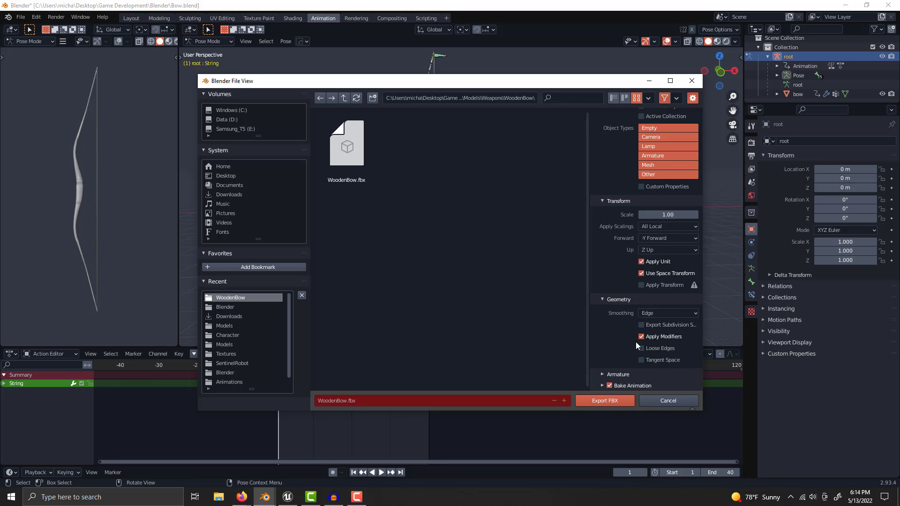
left_click(610, 373)
scroll(612, 344, "down", 3)
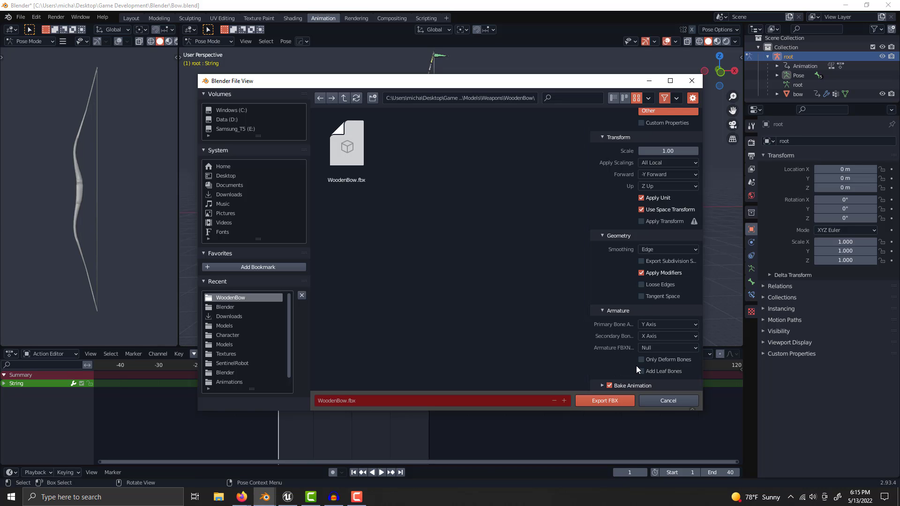
- Expand Bake Animation with All Actions checked, and export WoodenBow.fbx
left_click(600, 386)
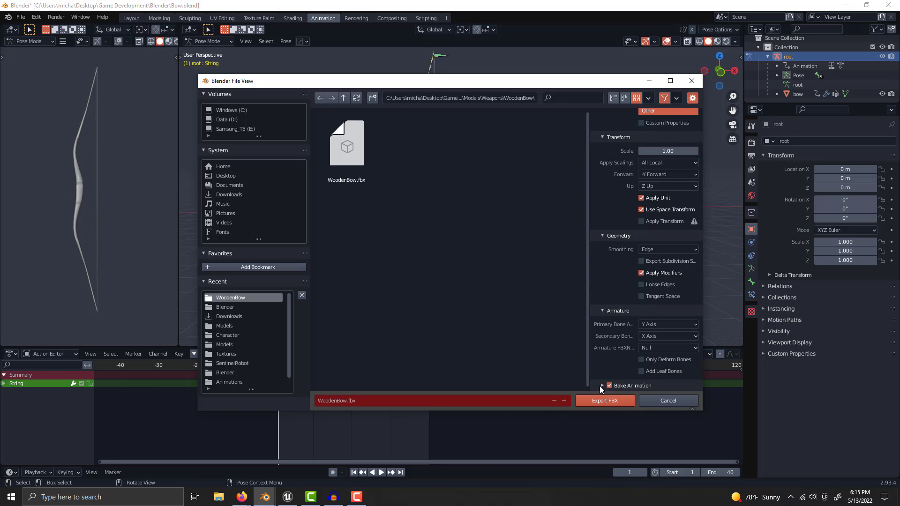
scroll(622, 245, "down", 3)
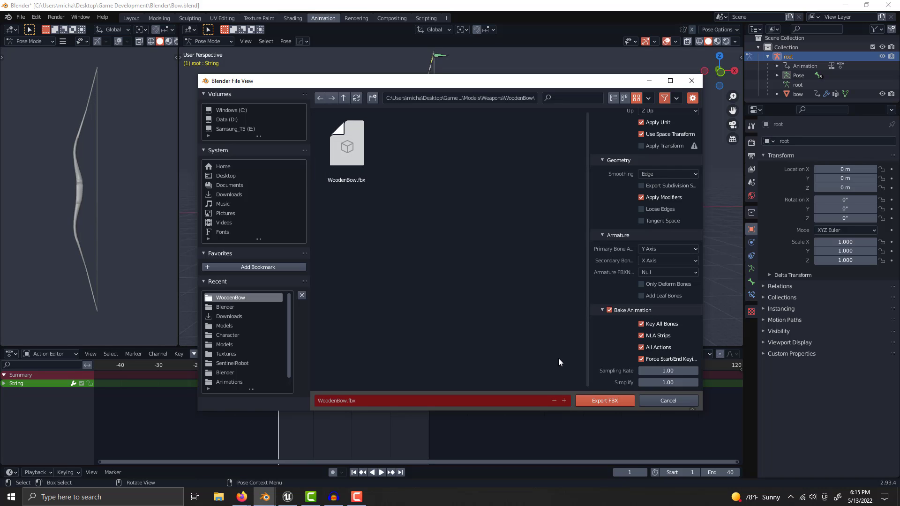
left_click(604, 399)
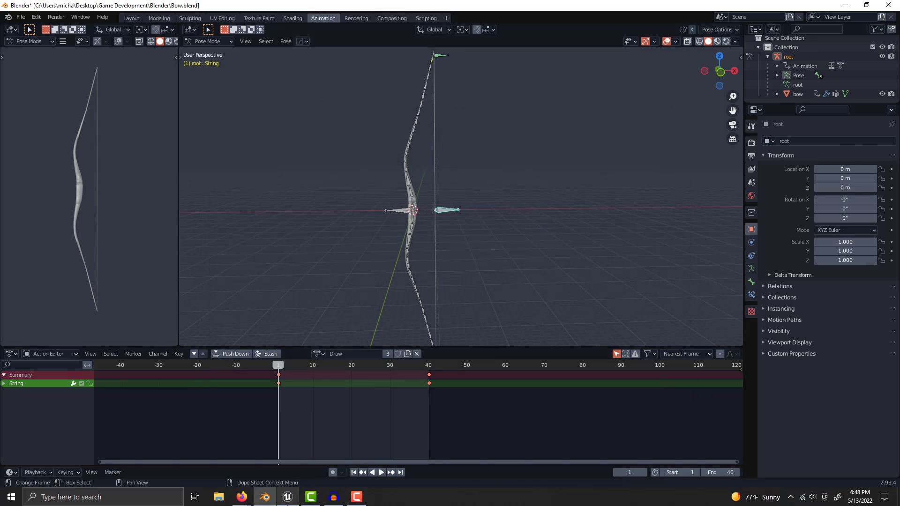
- Import WoodenBow.fbx into the WoodenBow folder with Import Animations unchecked
left_click(287, 497)
right_click(370, 401)
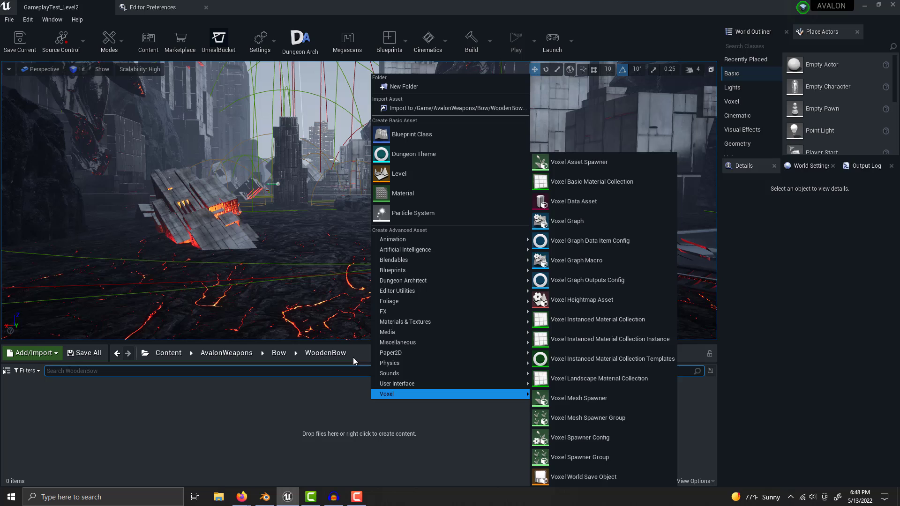
left_click(427, 109)
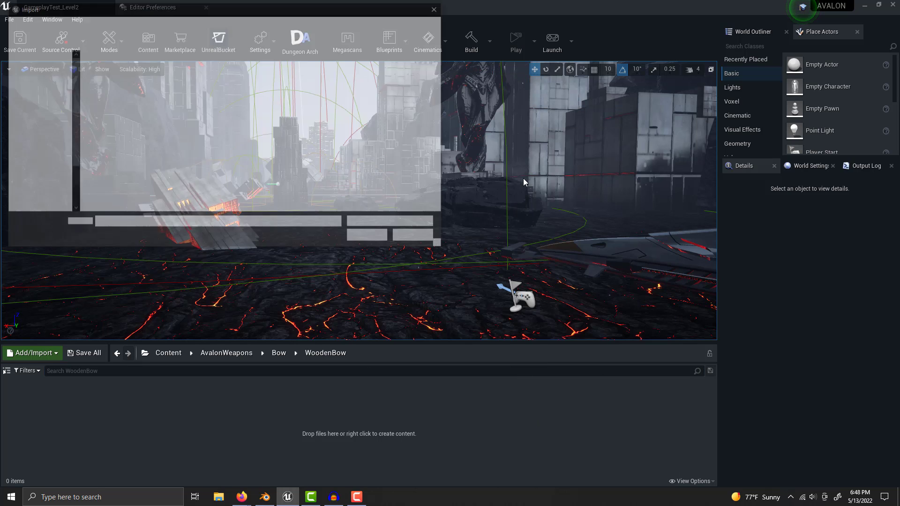
left_click(135, 68)
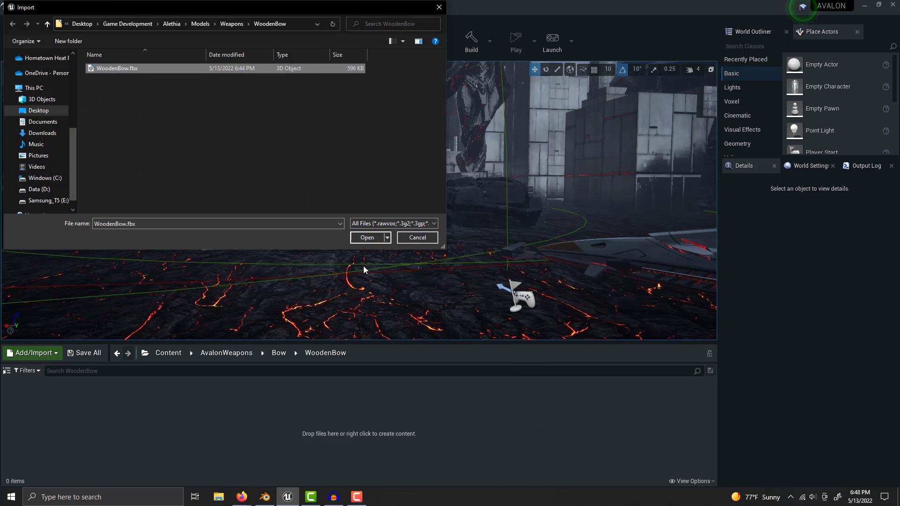
left_click(366, 237)
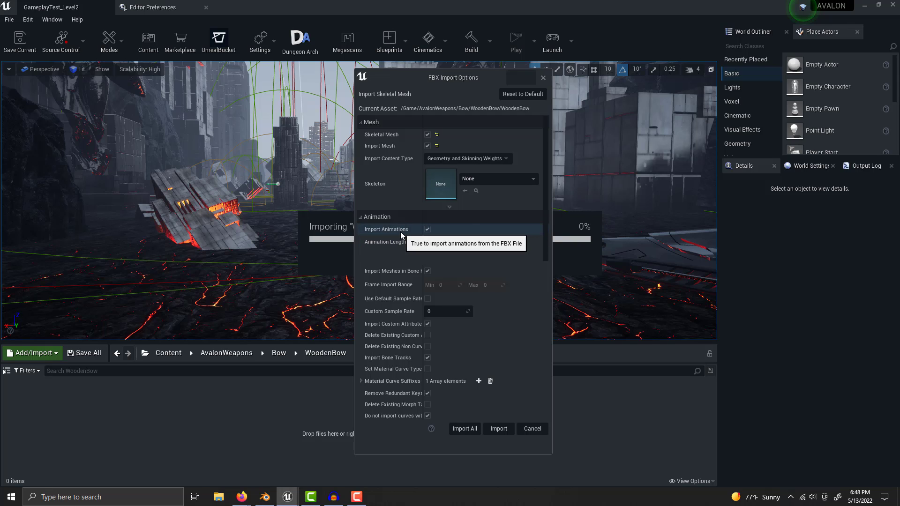
left_click(430, 229)
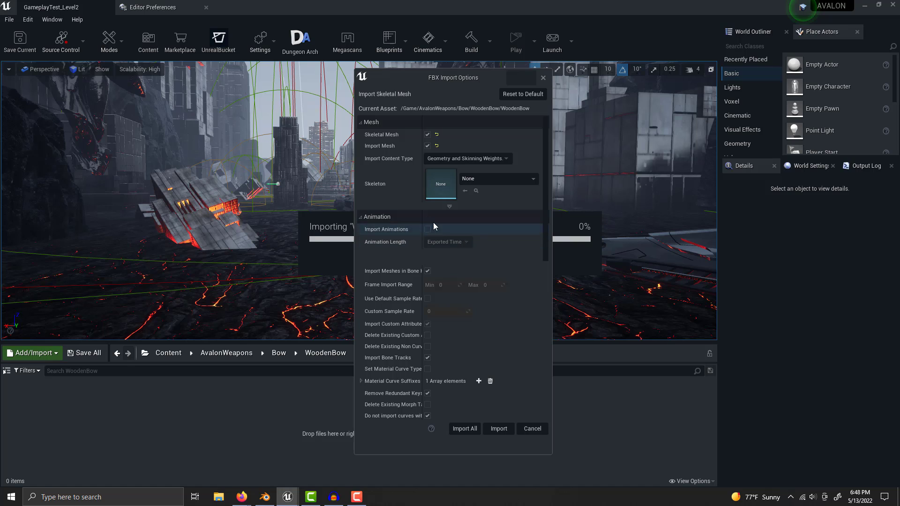
left_click(499, 429)
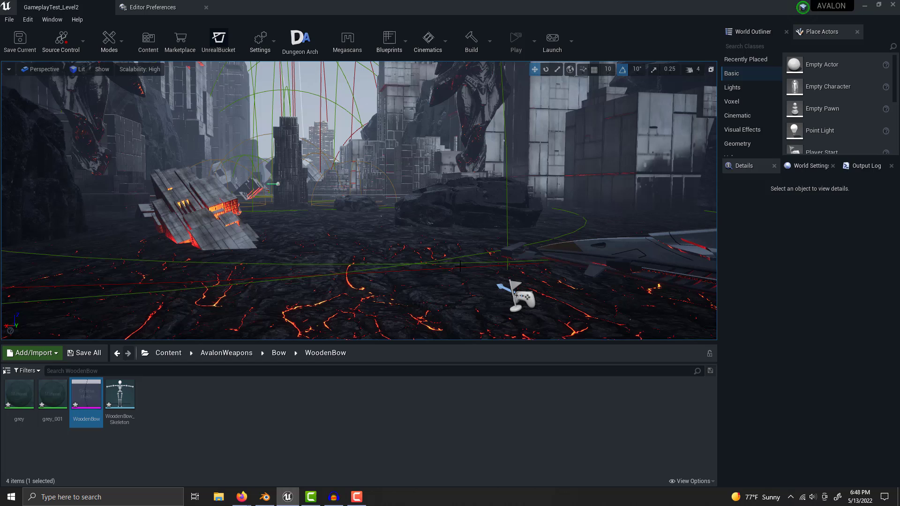
- Create a folder named Animations inside the WoodenBow content folder
right_click(198, 414)
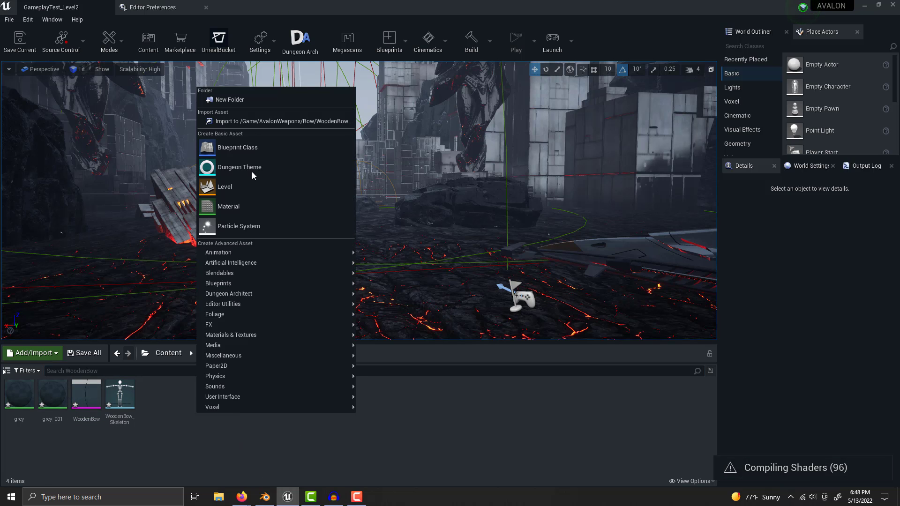
left_click(246, 99)
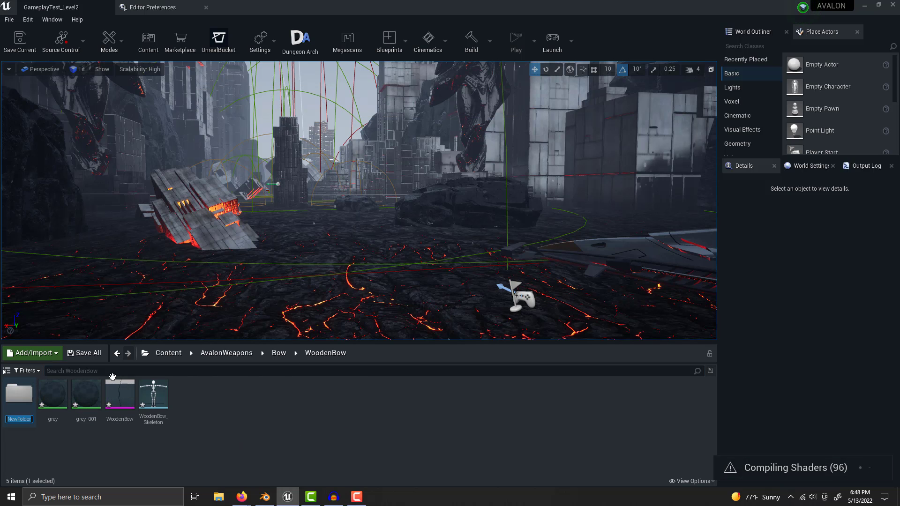
type("Animation")
type("s")
key("Return")
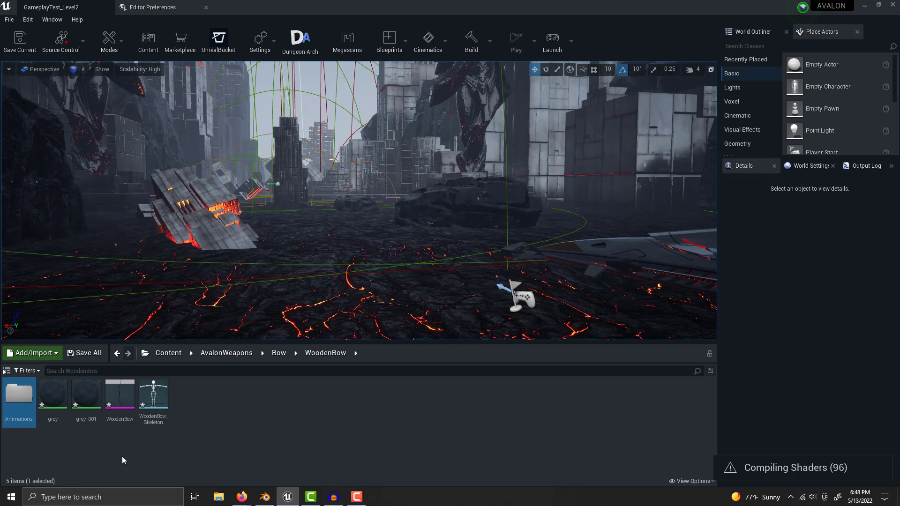
- Import WoodenBow.fbx into Animations with Import Mesh off, targeting WoodenBow_Skeleton
double_click(28, 404)
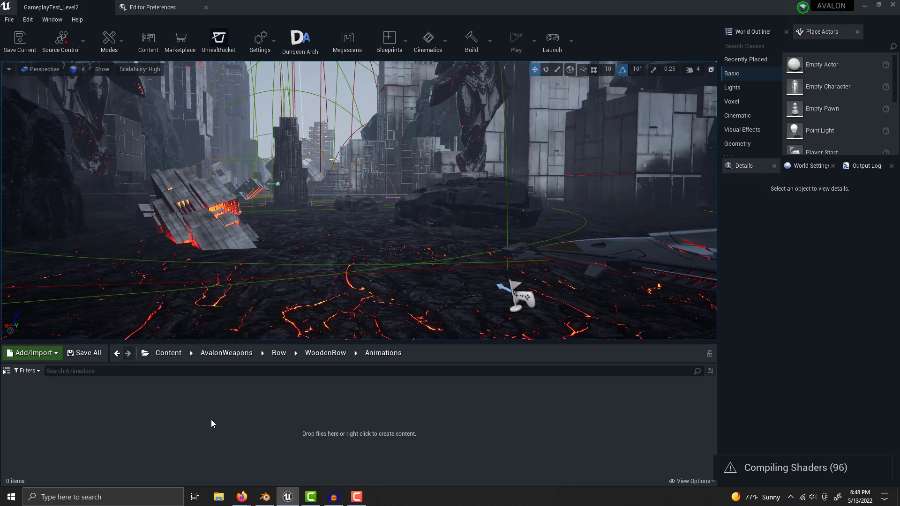
right_click(293, 418)
left_click(349, 122)
left_click(184, 69)
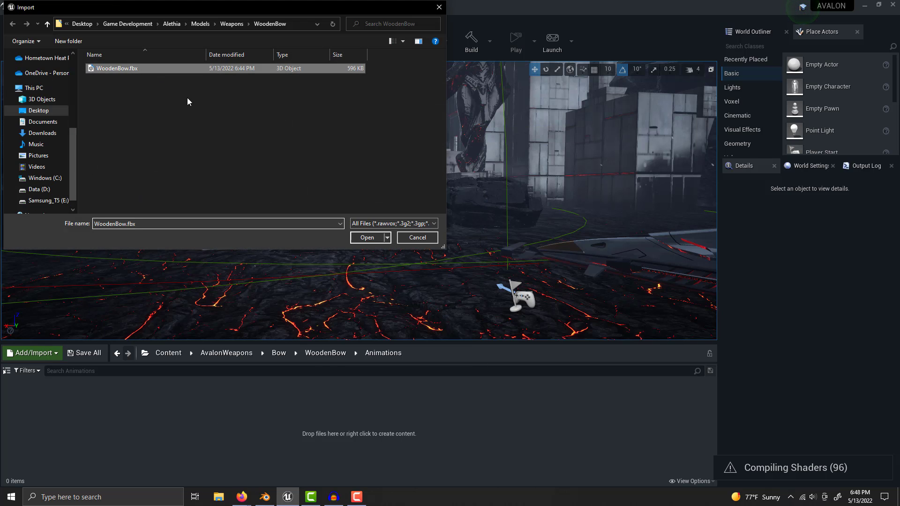
left_click(371, 236)
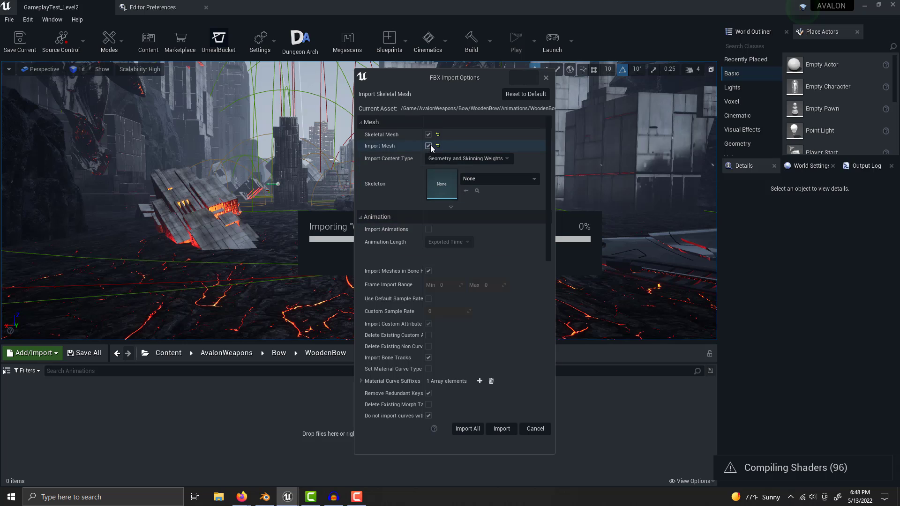
left_click(427, 146)
left_click(507, 154)
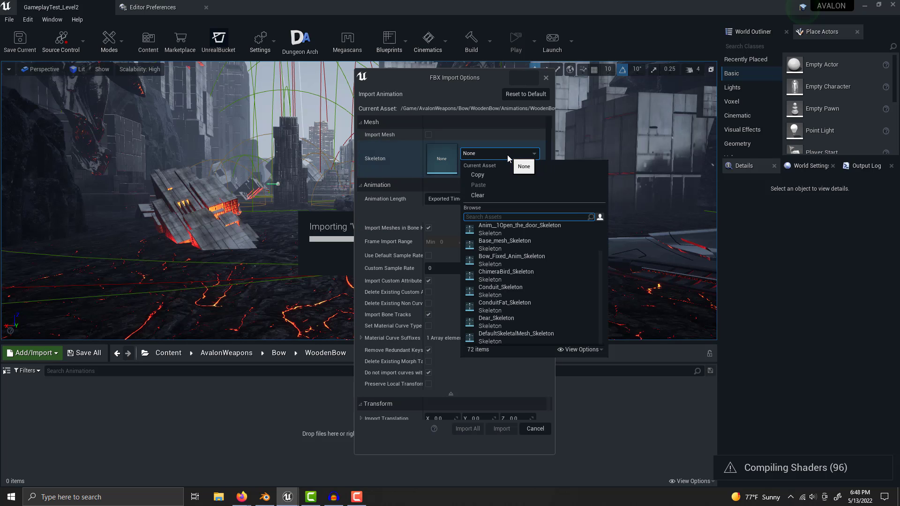
type("bow")
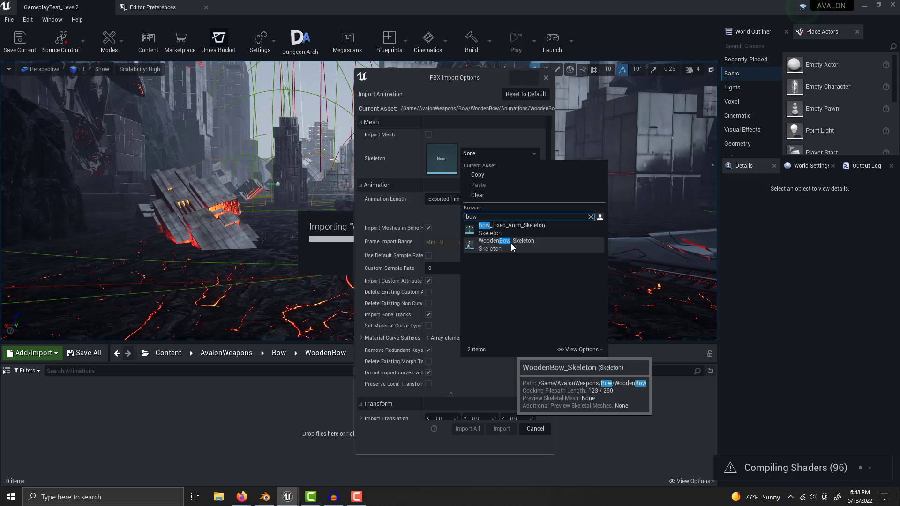
left_click(511, 244)
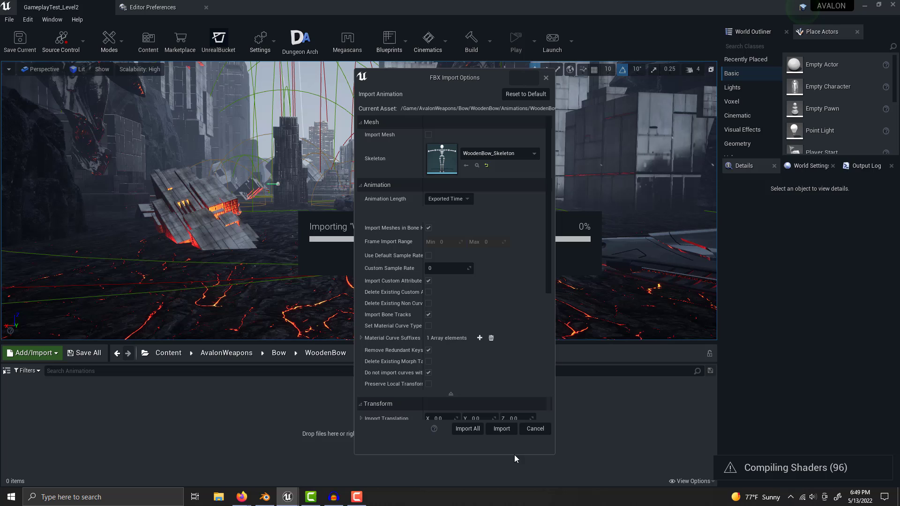
left_click(503, 431)
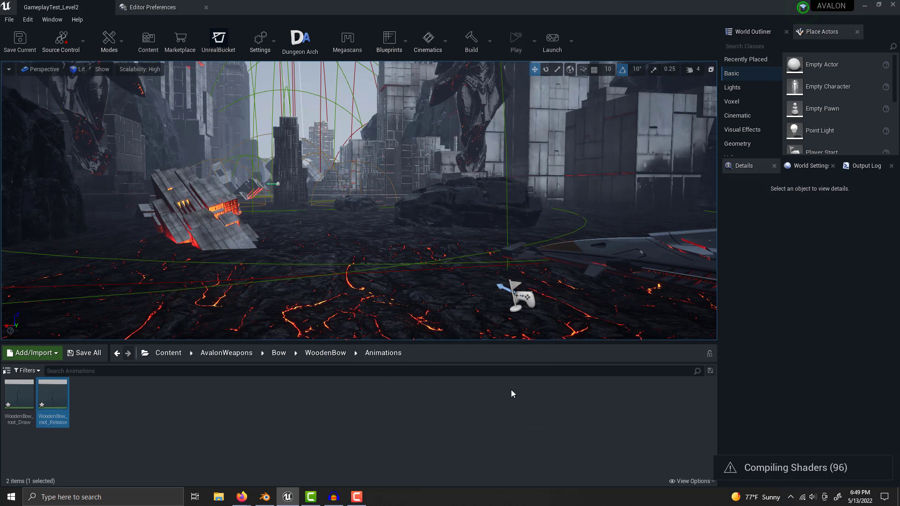
double_click(20, 400)
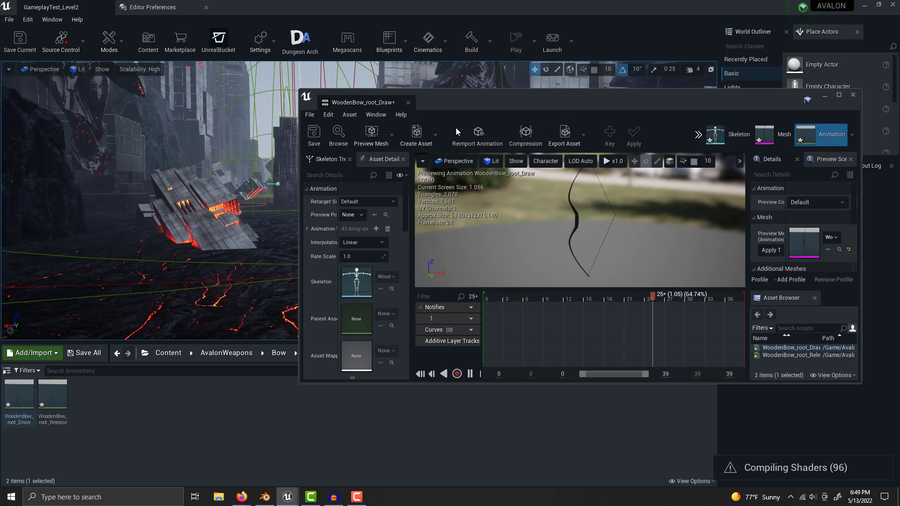
left_click(408, 103)
left_click(215, 414)
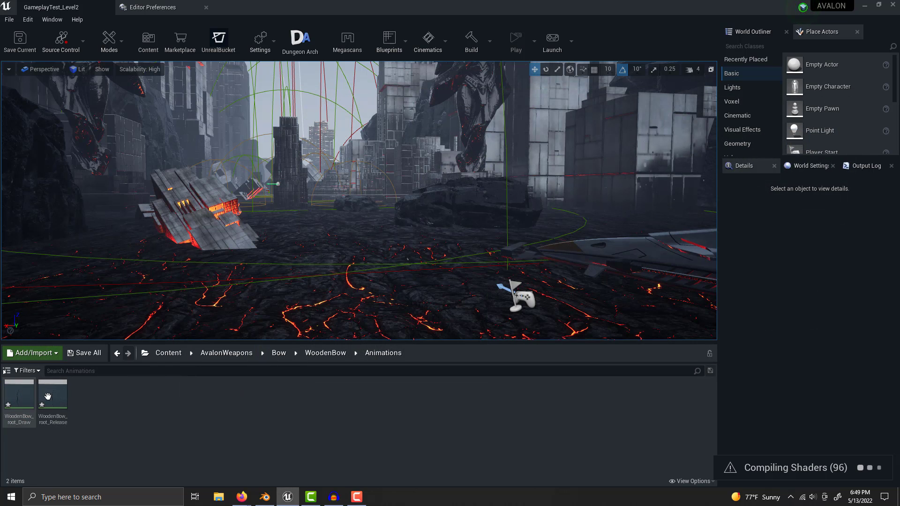
- In Blender, duplicate the Draw action as a new action named Test
left_click(265, 496)
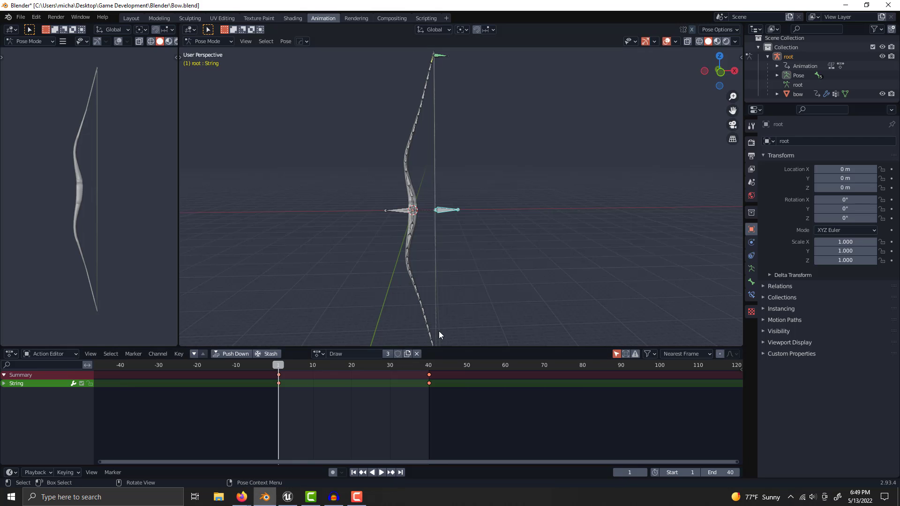
left_click(407, 355)
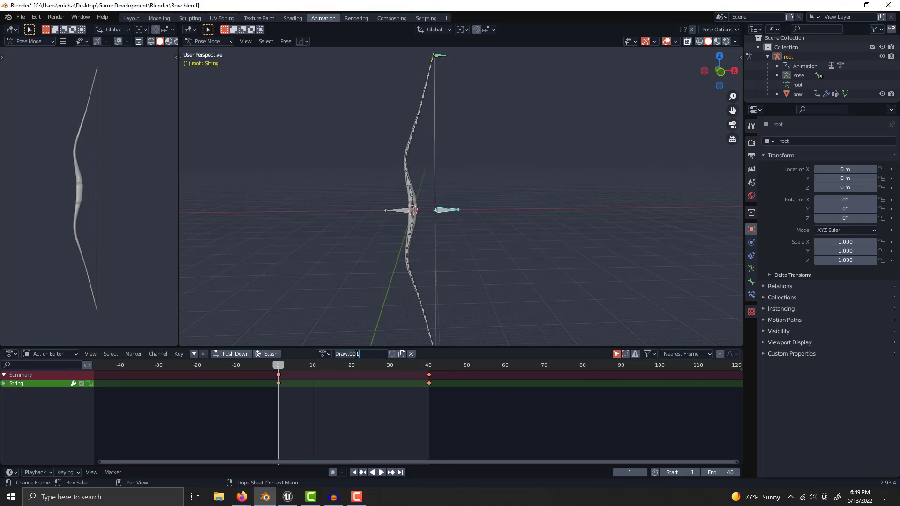
type("Test")
key("Return")
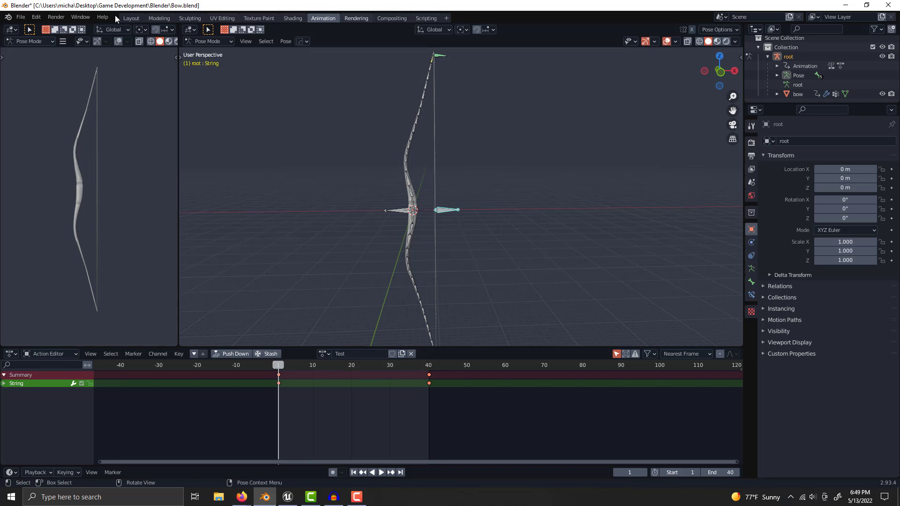
- Export the bow rig again as an FBX file
left_click(19, 17)
mouse_move(35, 153)
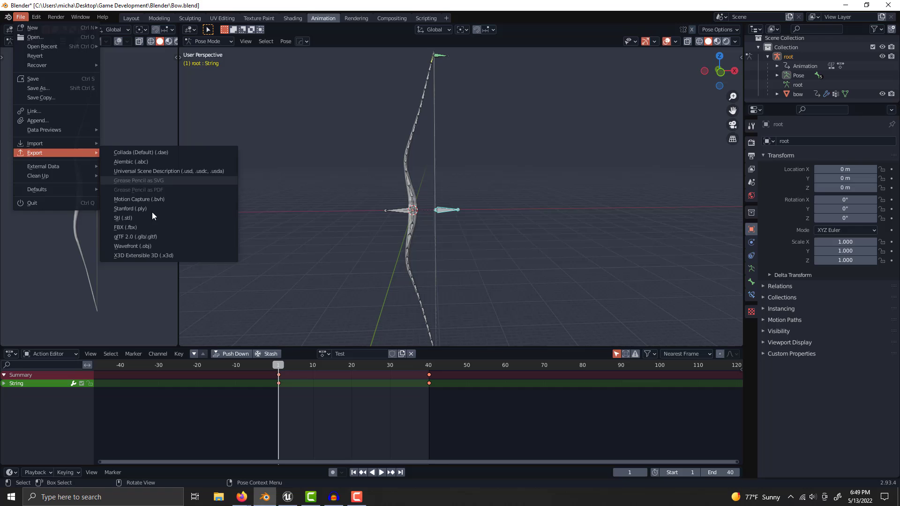
left_click(146, 226)
left_click(608, 400)
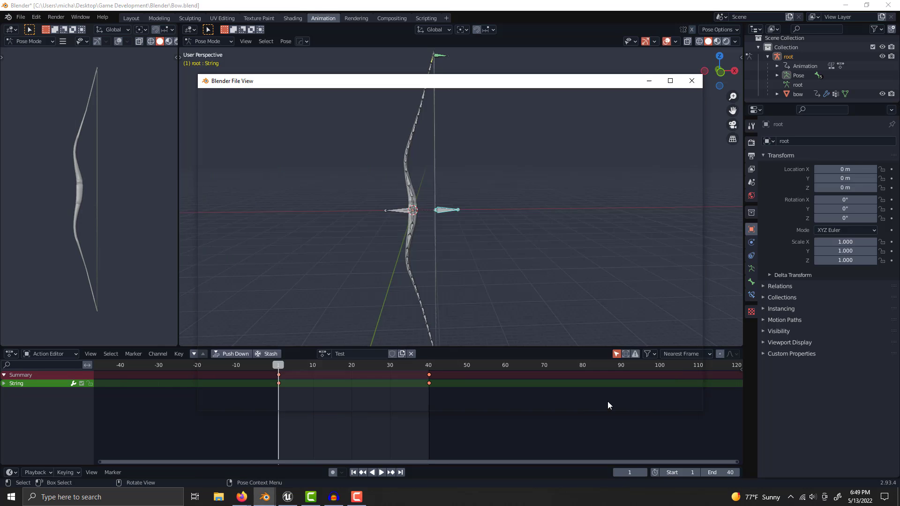
- Import WoodenBow.fbx animations only into Animations on WoodenBow_Skeleton, adding WoodenBow root Test
left_click(288, 498)
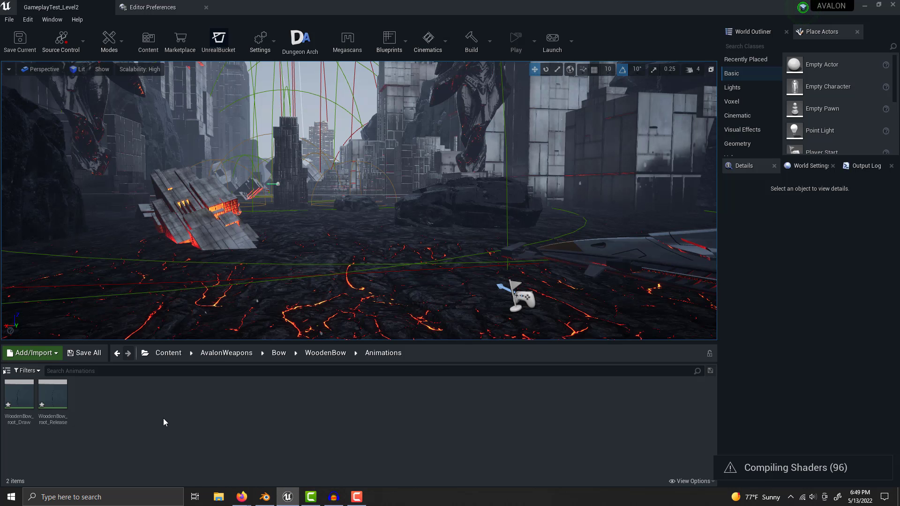
right_click(187, 409)
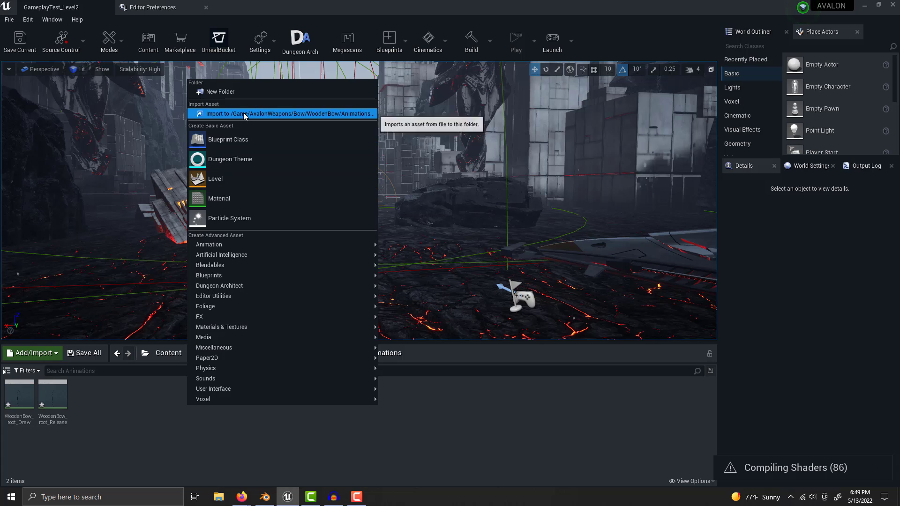
left_click(296, 115)
left_click(162, 66)
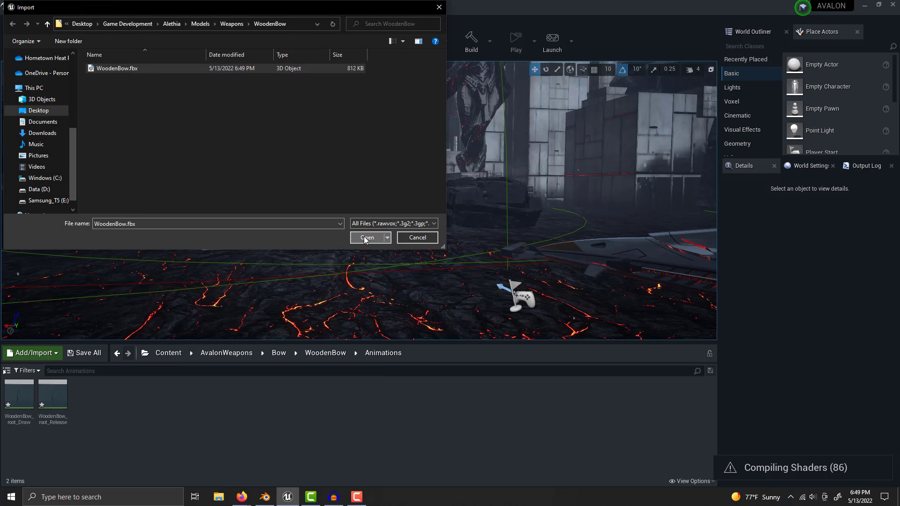
left_click(363, 236)
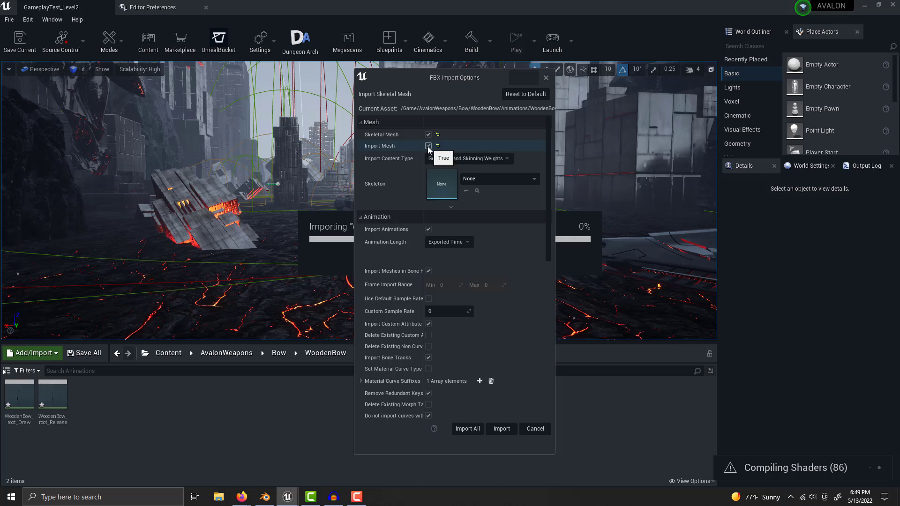
left_click(428, 142)
left_click(482, 159)
type("bow")
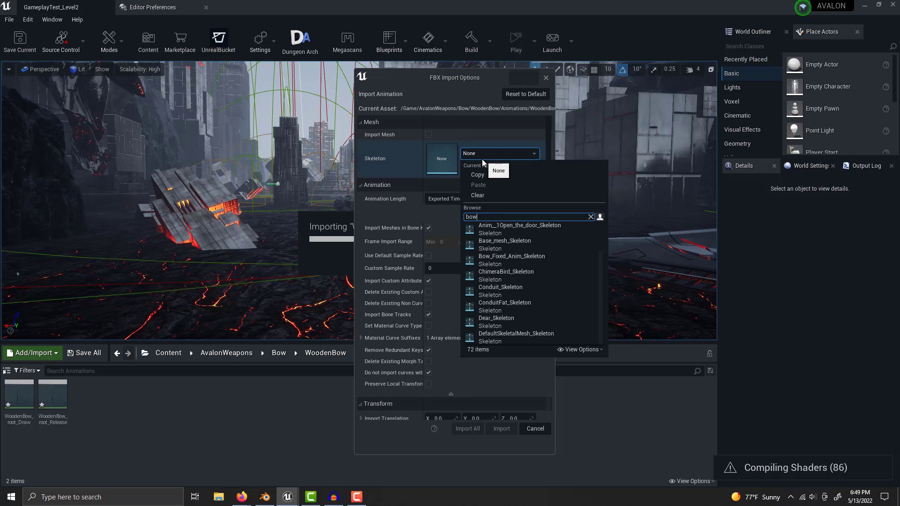
left_click(523, 248)
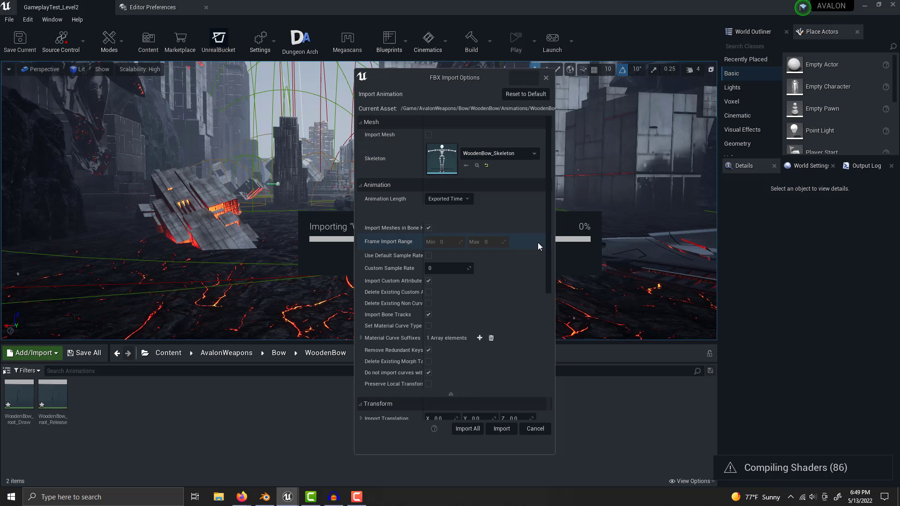
left_click(501, 429)
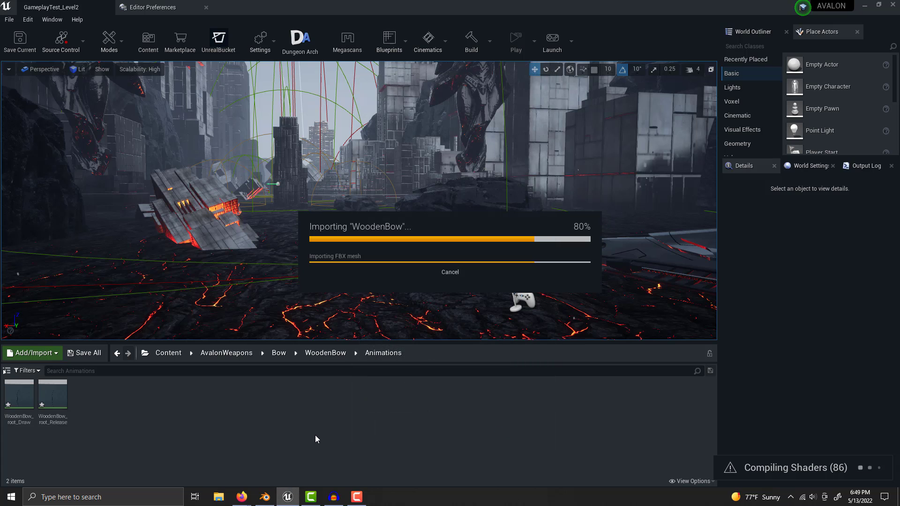
left_click(143, 403)
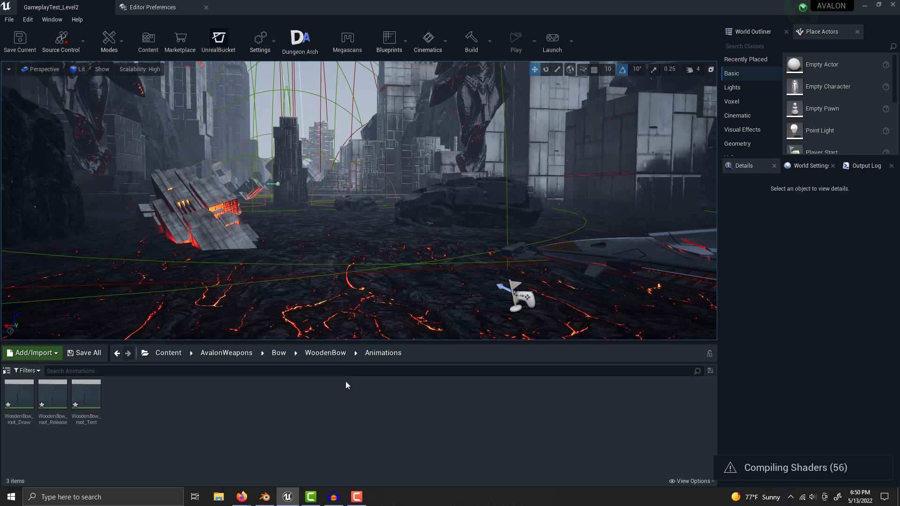
- Navigate up to the WoodenBow folder, briefly check Blender, then minimize it
left_click(328, 353)
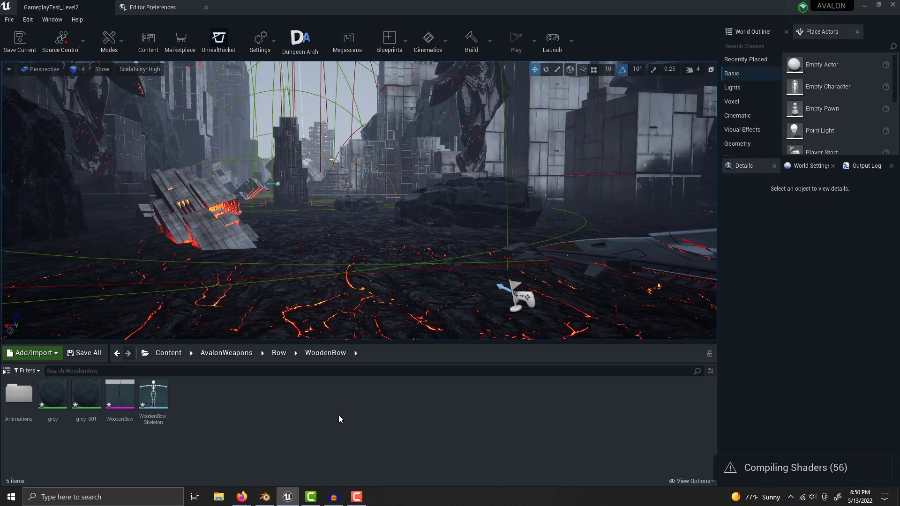
left_click(265, 497)
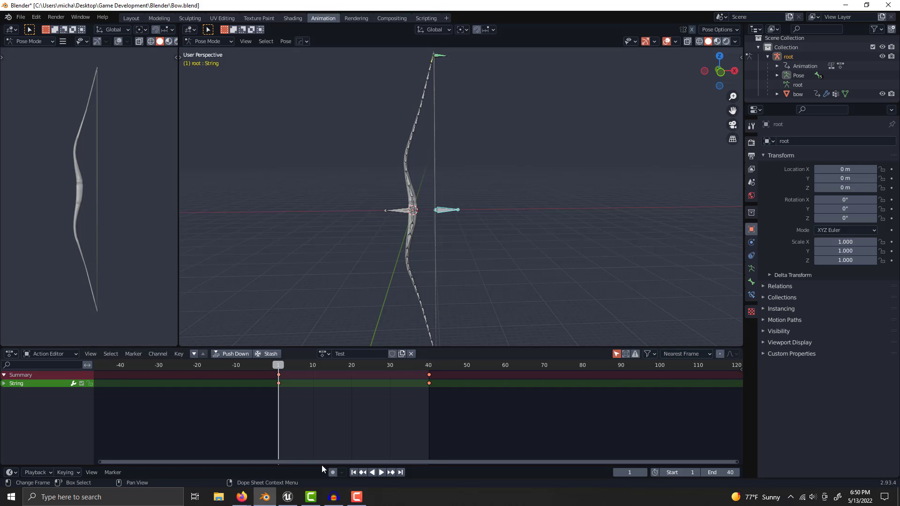
left_click(266, 497)
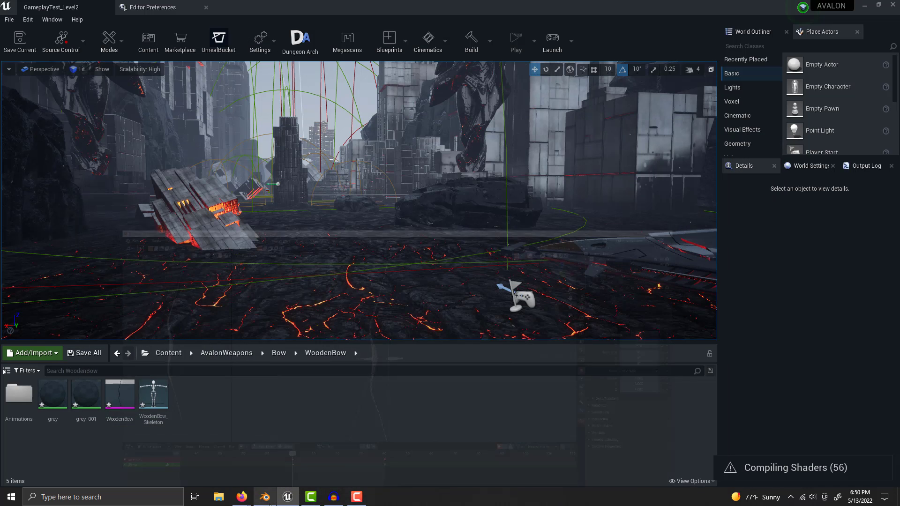